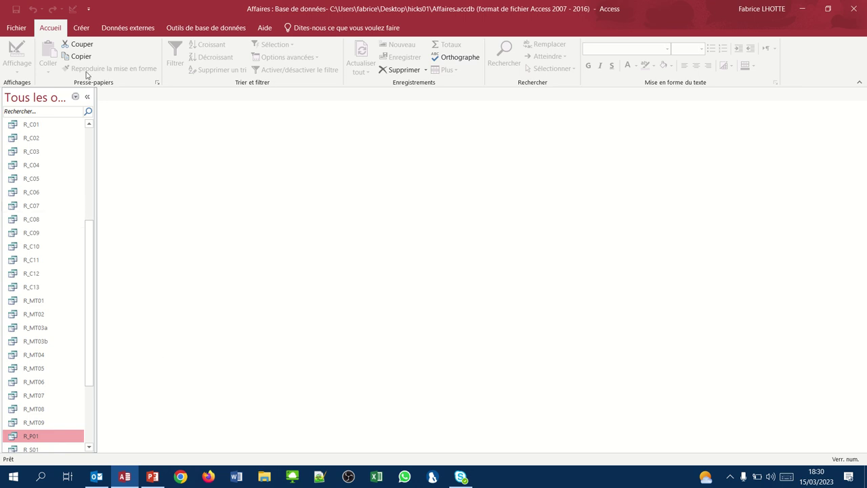
- Create a new query in design view based on the T_CLIENT table
left_click(79, 27)
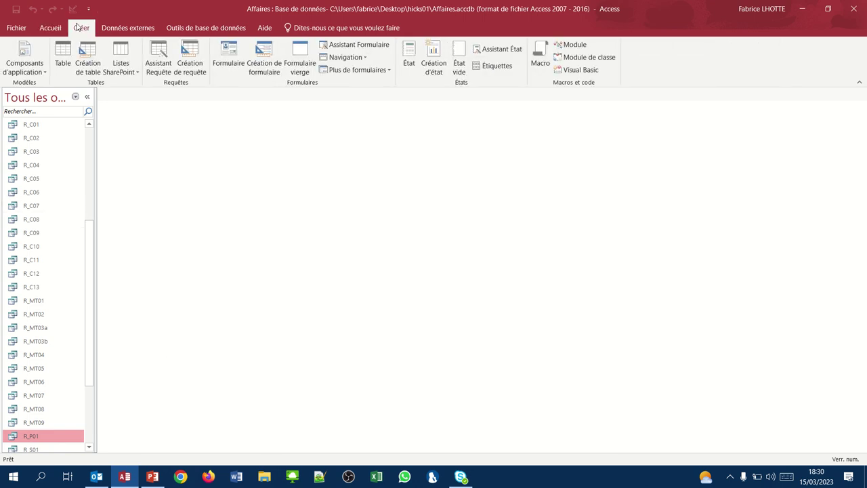
left_click(193, 60)
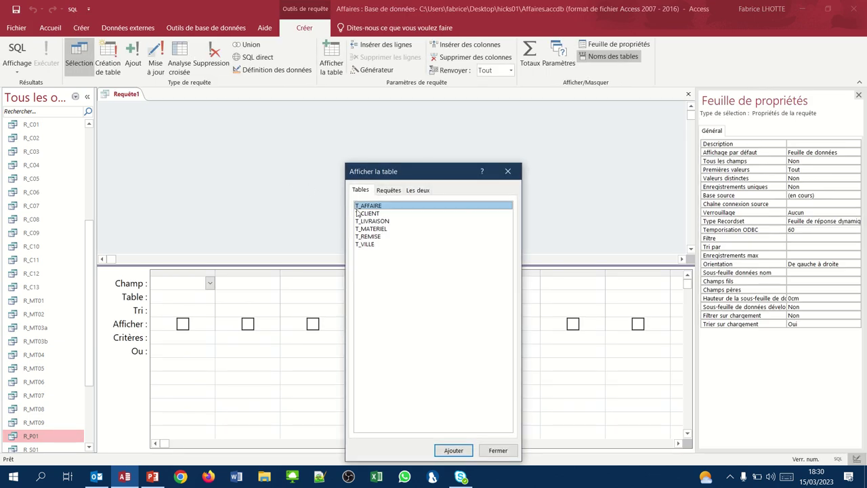
left_click(366, 213)
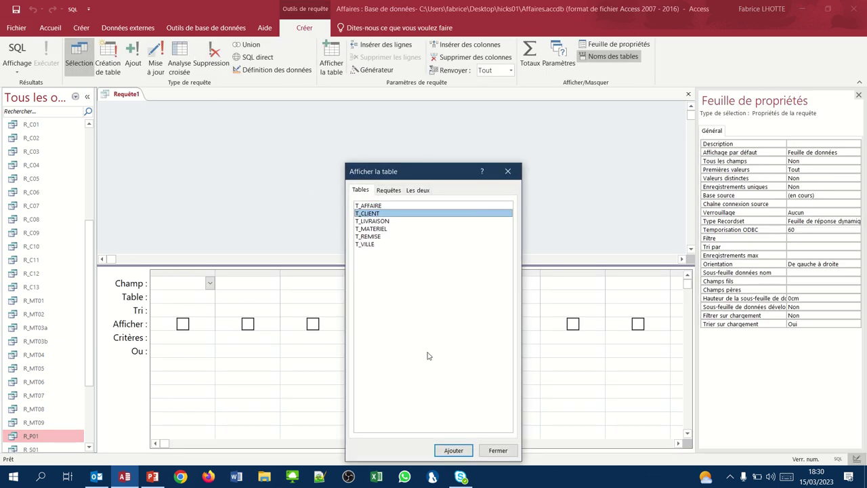
left_click(459, 453)
left_click(499, 450)
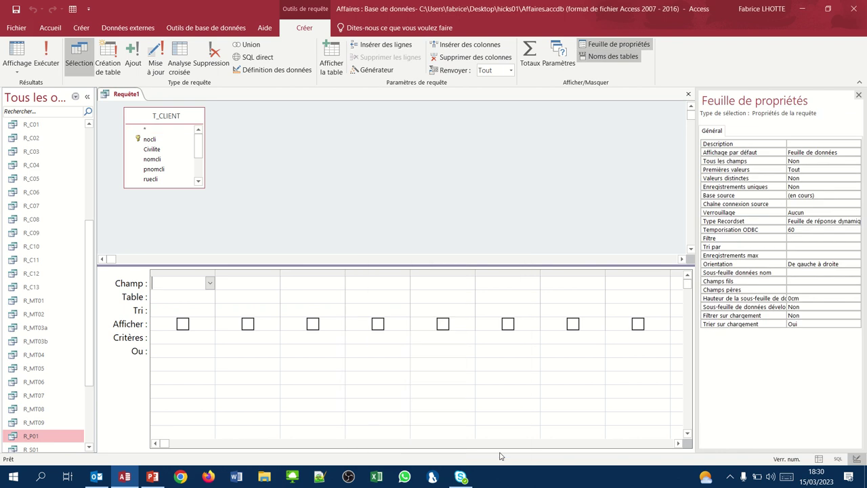
- Add the Civilite, nomcli, pnomcli and mailcli fields from T_CLIENT to the query grid
double_click(159, 150)
left_click(157, 162)
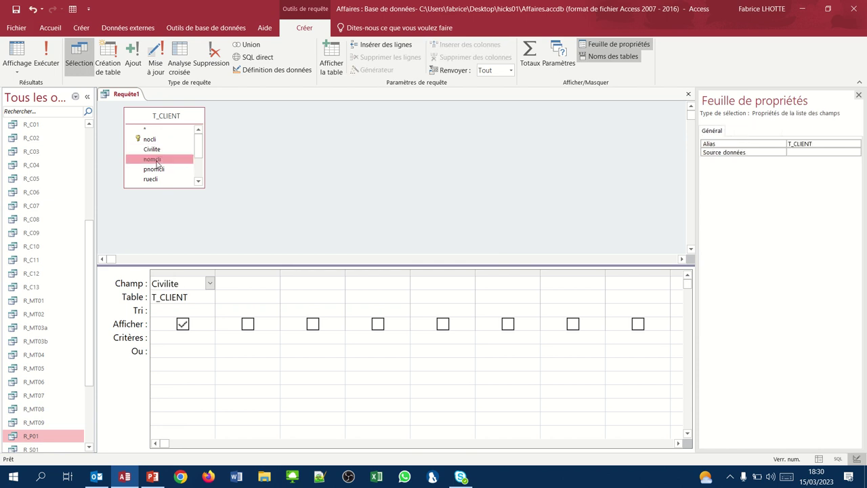
double_click(156, 161)
double_click(158, 170)
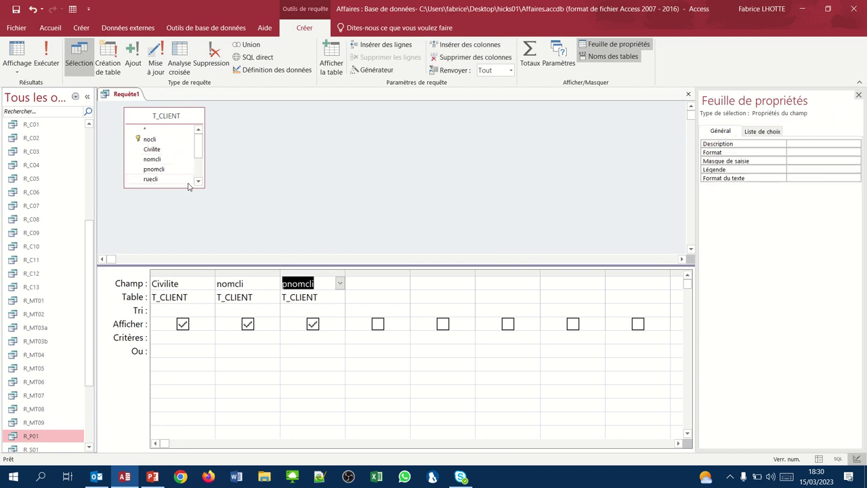
scroll(189, 187, "down", 2)
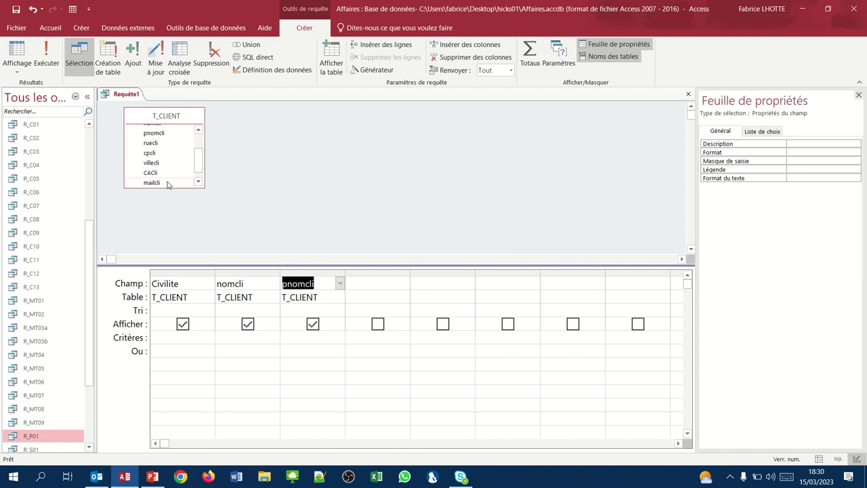
double_click(168, 185)
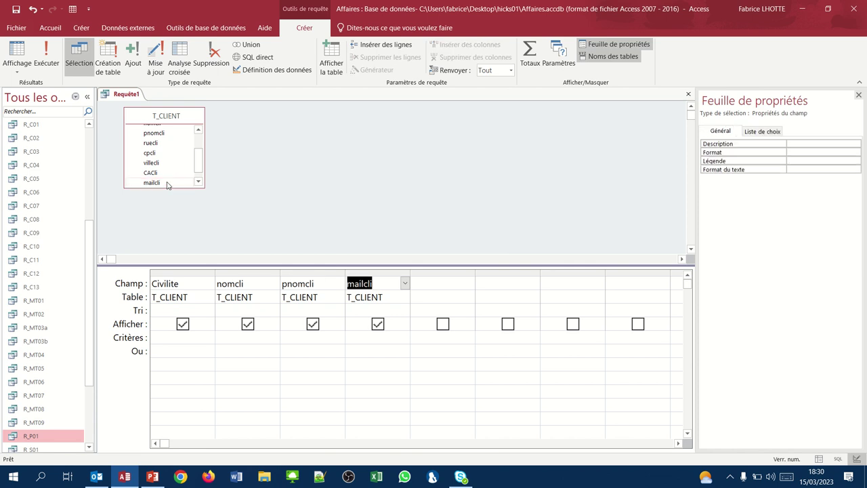
- Filter nomcli on a customer's surname, display the query results and return to the design
left_click(229, 338)
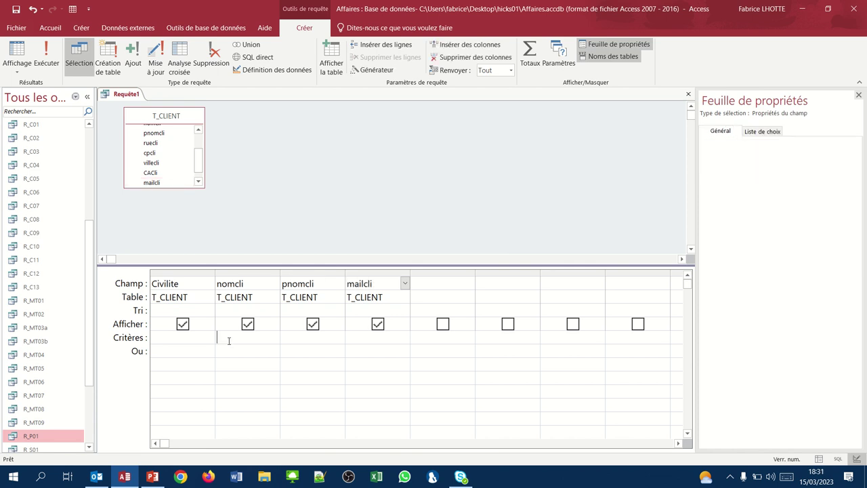
type("dupont")
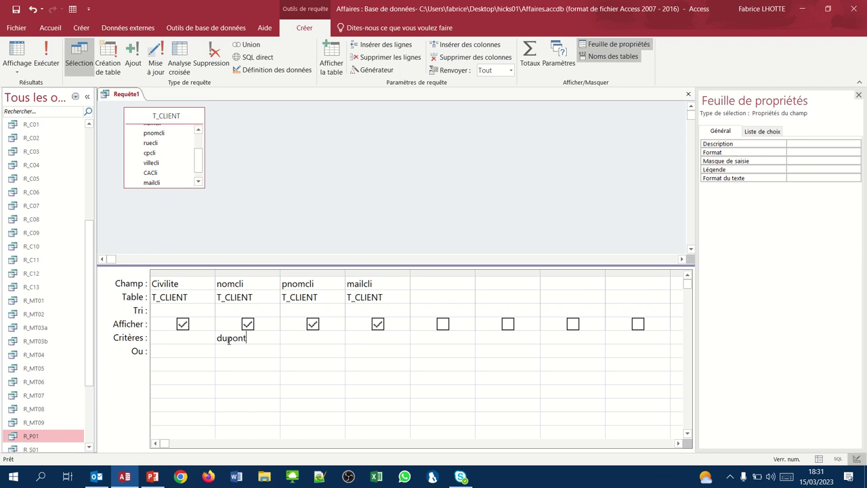
key("Tab")
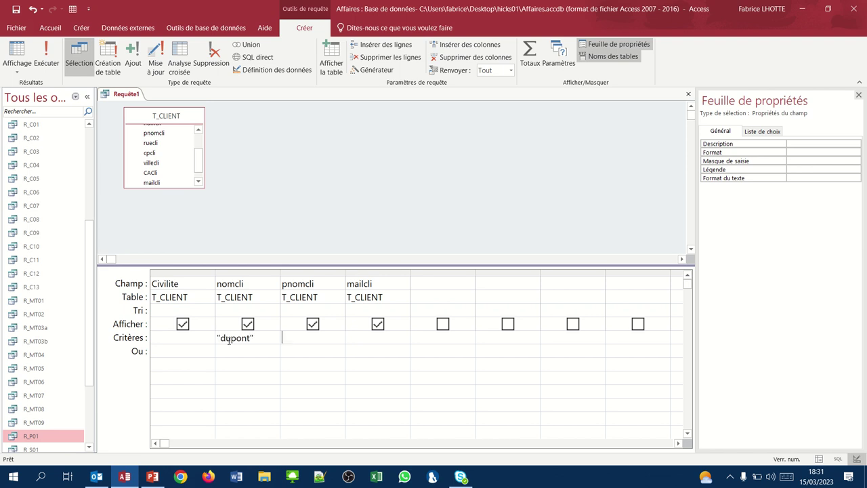
left_click(15, 53)
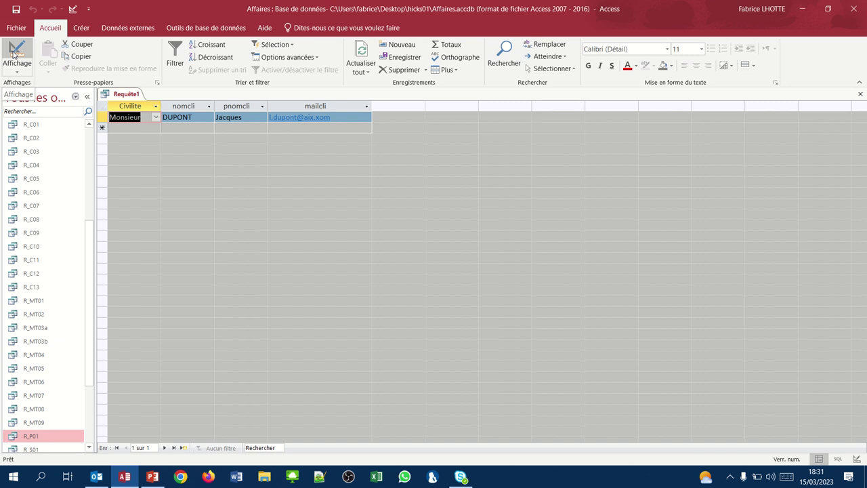
left_click(15, 53)
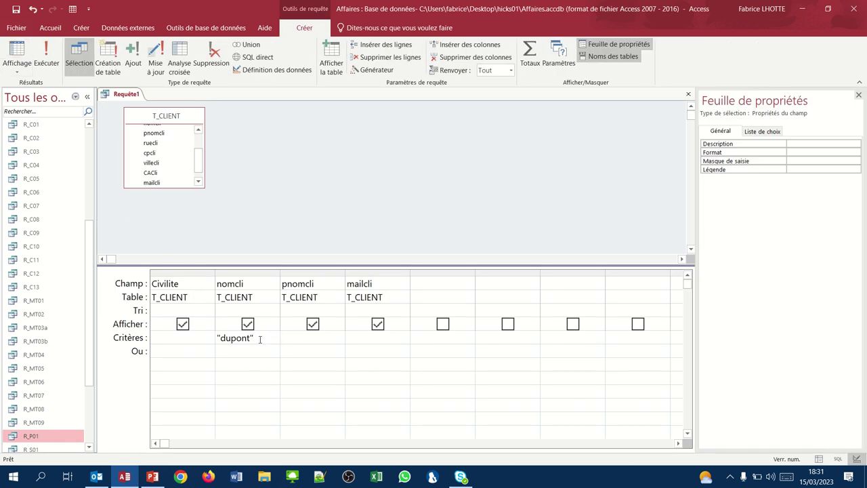
- Replace the nomcli criterion with "D", display the query results and return to the design
left_click_drag(257, 338, 179, 336)
type("d")
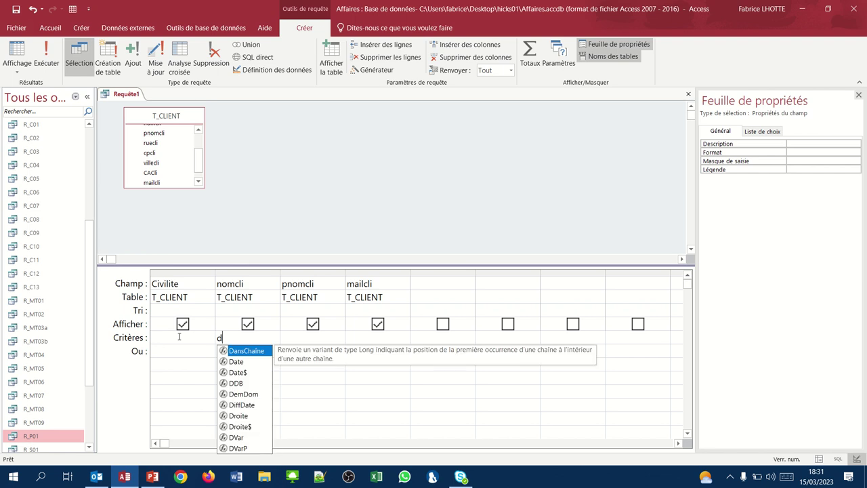
key("BackSpace")
type("\"")
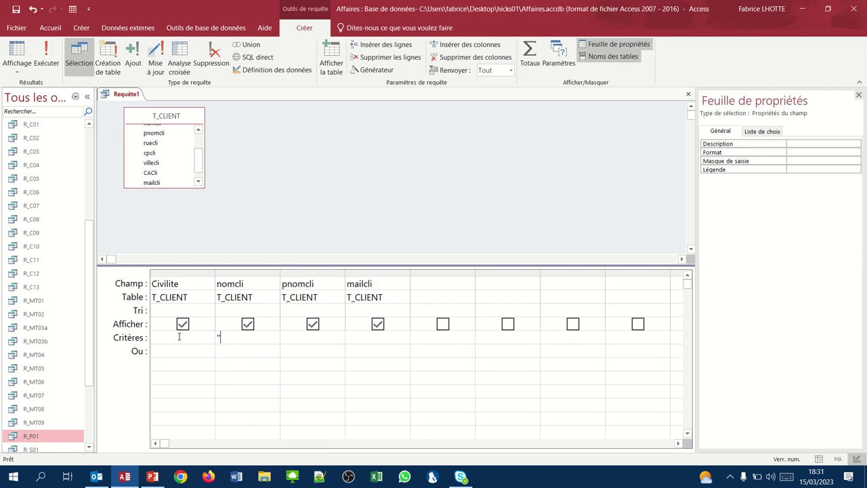
type("D\"")
left_click(17, 50)
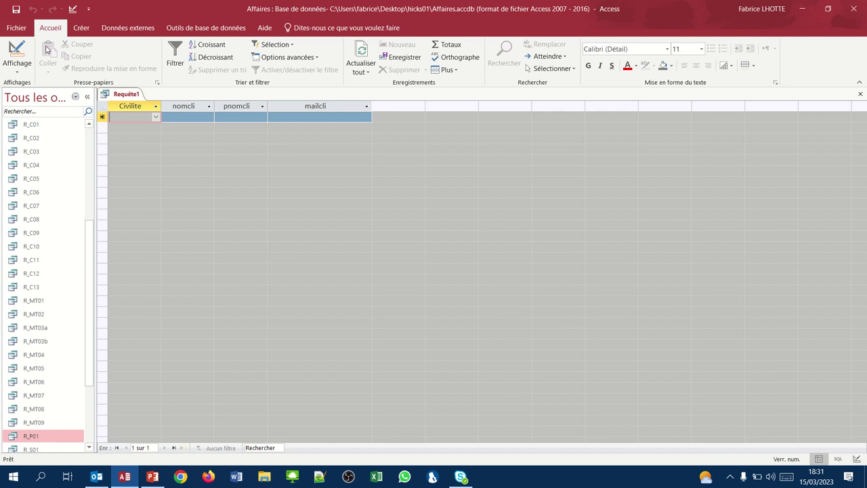
left_click(17, 52)
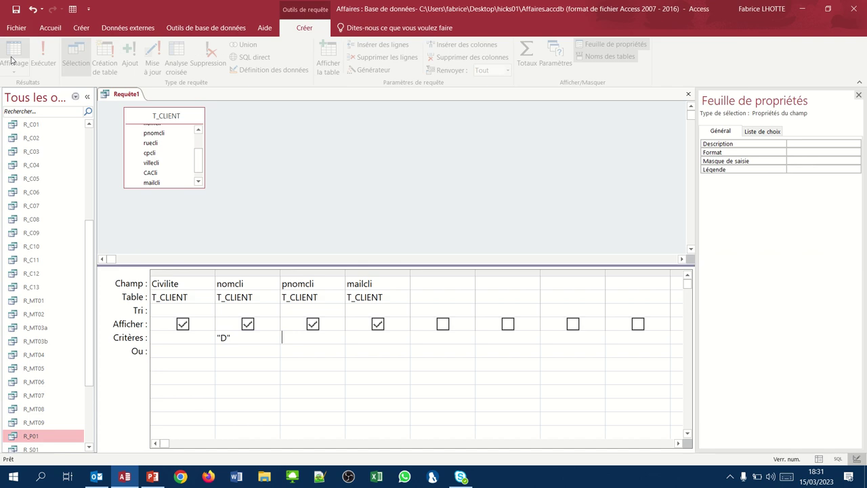
- Set the nomcli criterion to the wildcard pattern d*, display the query results and return to the design
key("shift+Tab")
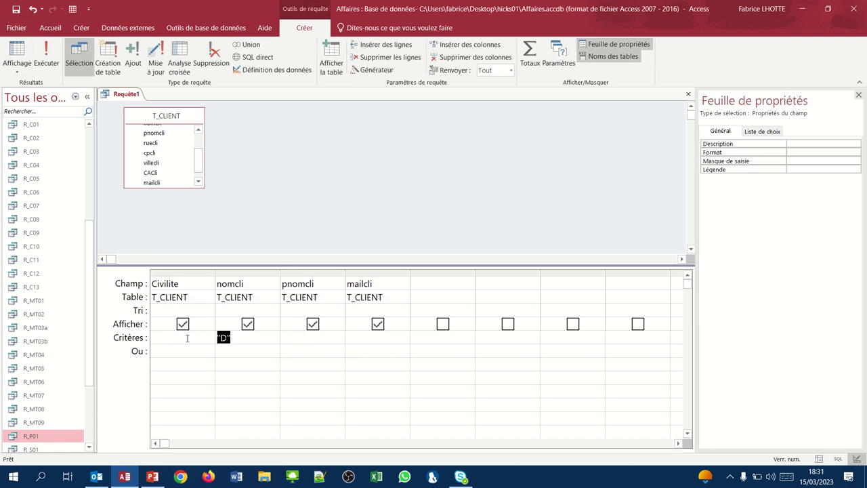
type("d*")
key("Tab")
left_click(19, 51)
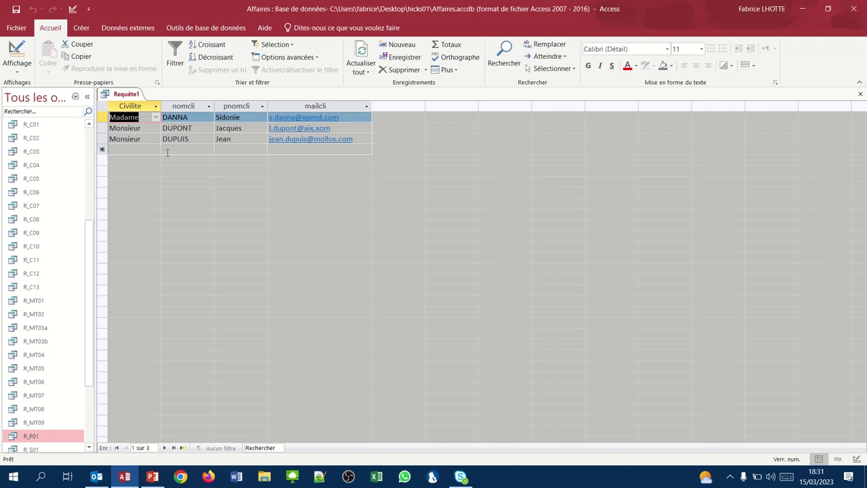
left_click(17, 51)
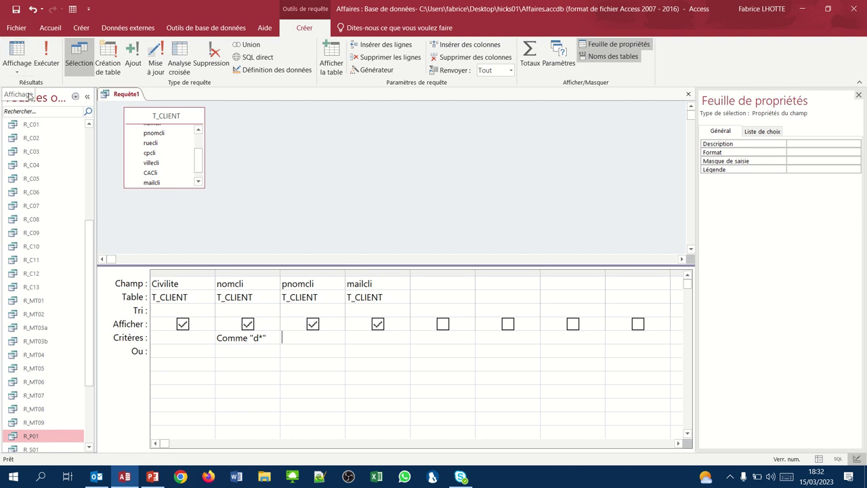
- Replace the nomcli criterion with the parameter prompt [Saisir les premières lettres du nom :] and widen the nomcli column
left_click_drag(269, 338, 164, 333)
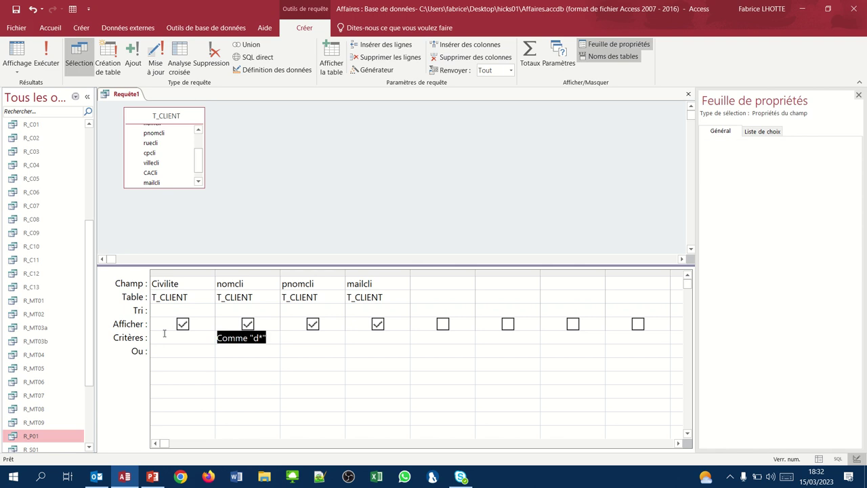
key("Delete")
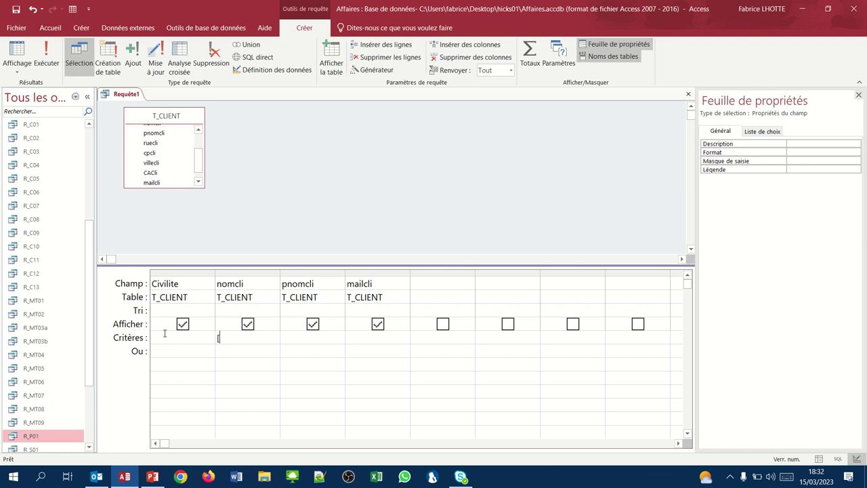
type("[Saisir les")
type(" premières ")
type("lettres du ")
type("nom")
type(" :")
key("Home")
left_click_drag(281, 271, 461, 284)
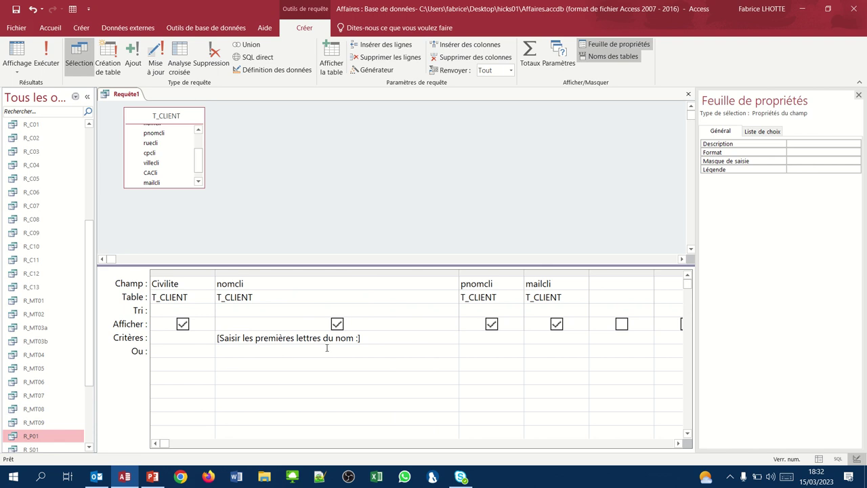
- Test the parameter query with the value d and return to the design
left_click(14, 49)
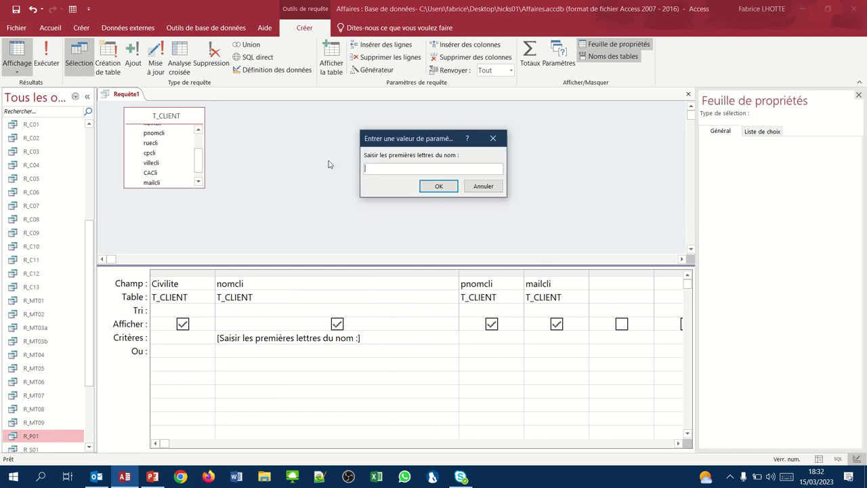
type("d")
key("Return")
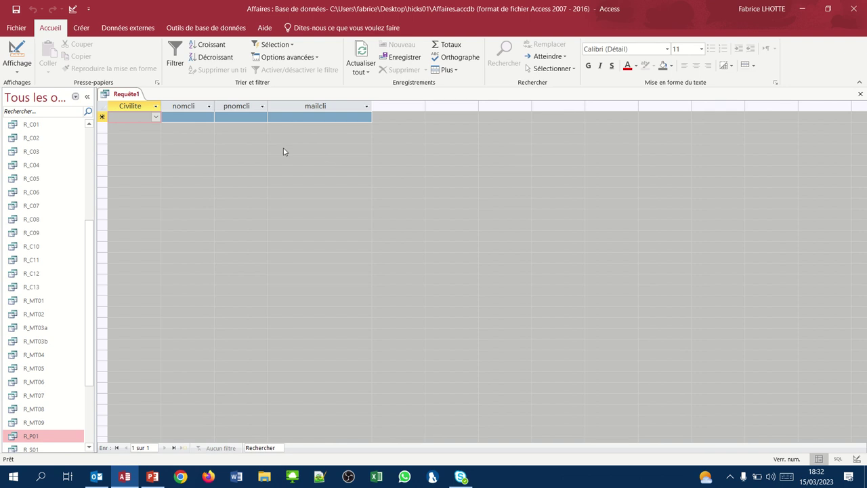
left_click(17, 58)
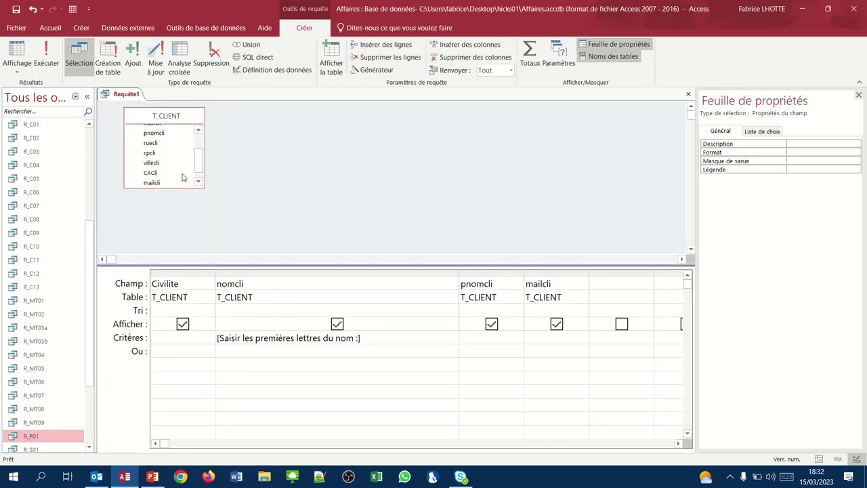
- Test the parameter query with a customer's full surname and return to the design
left_click(18, 53)
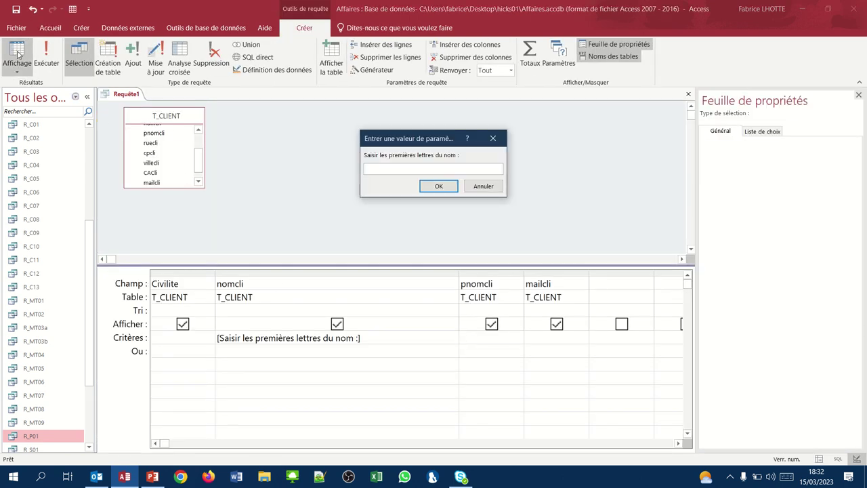
type("dupont")
key("Return")
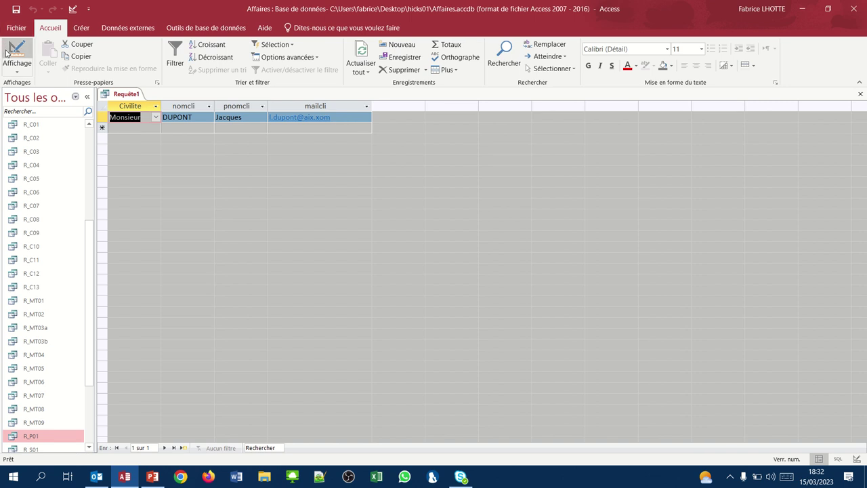
left_click(15, 51)
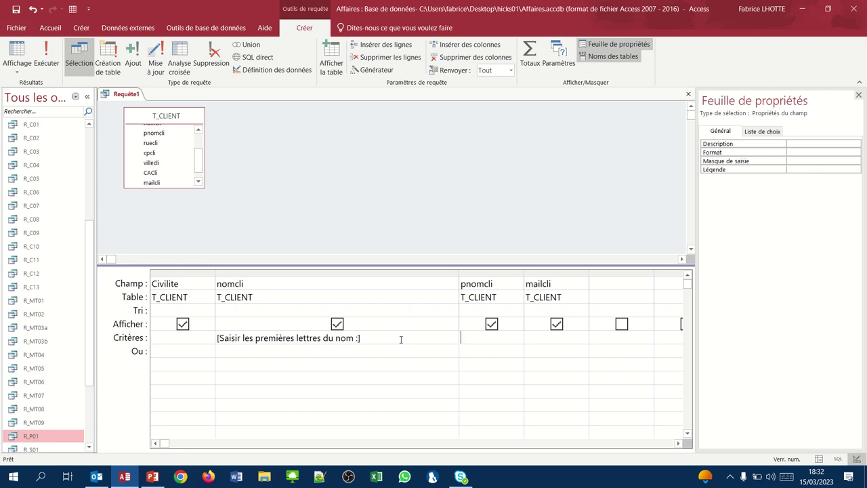
- Append & "*" to the end of the nomcli parameter criterion
left_click(379, 337)
type("& \"*")
key("Tab")
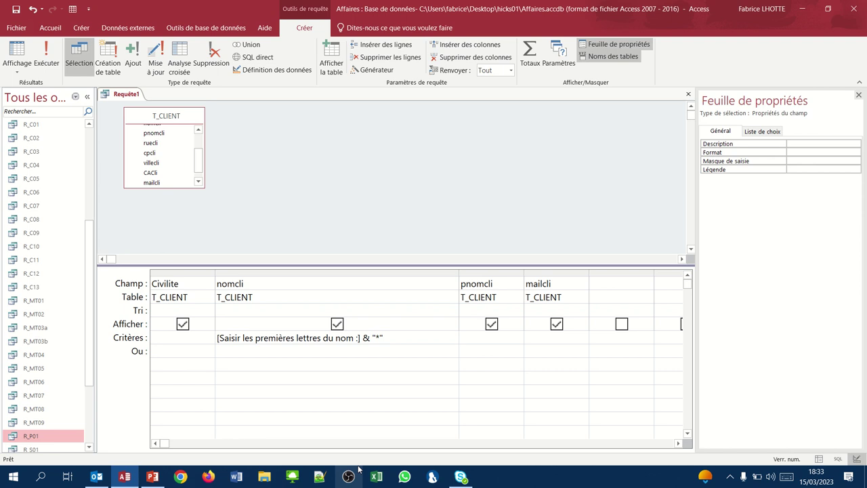
- Run the query with the added wildcard using the value d, and return to the design
left_click(22, 50)
type("d")
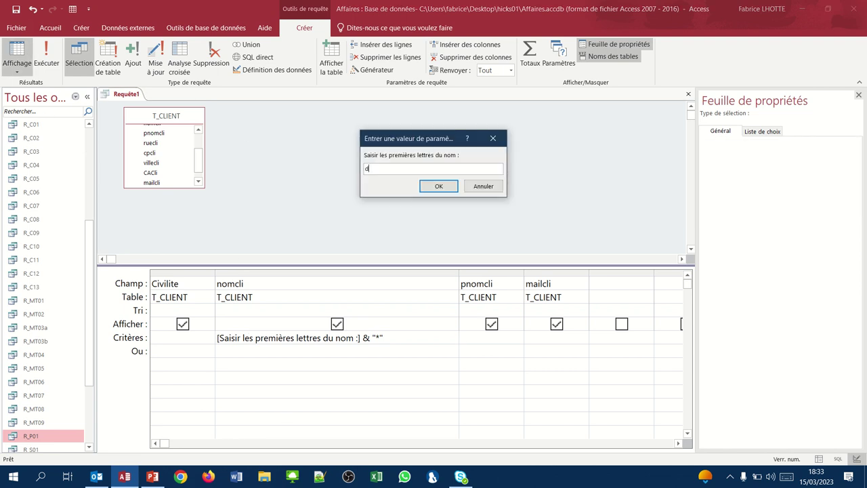
key("Return")
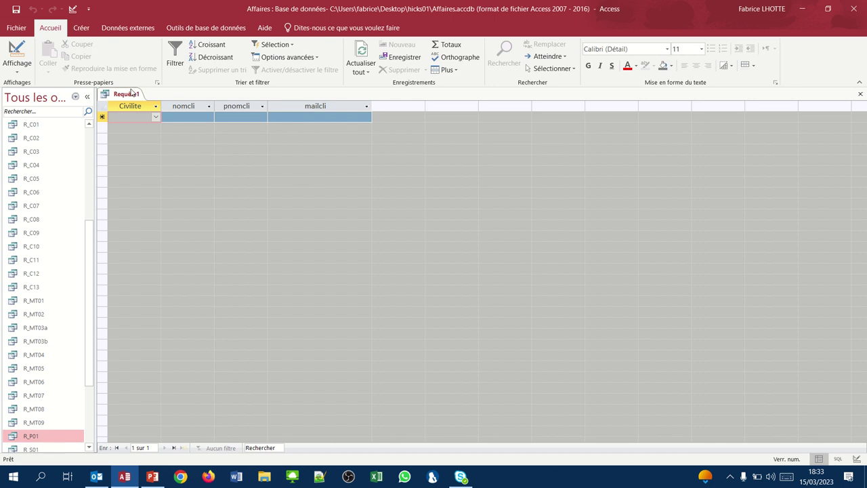
left_click(18, 51)
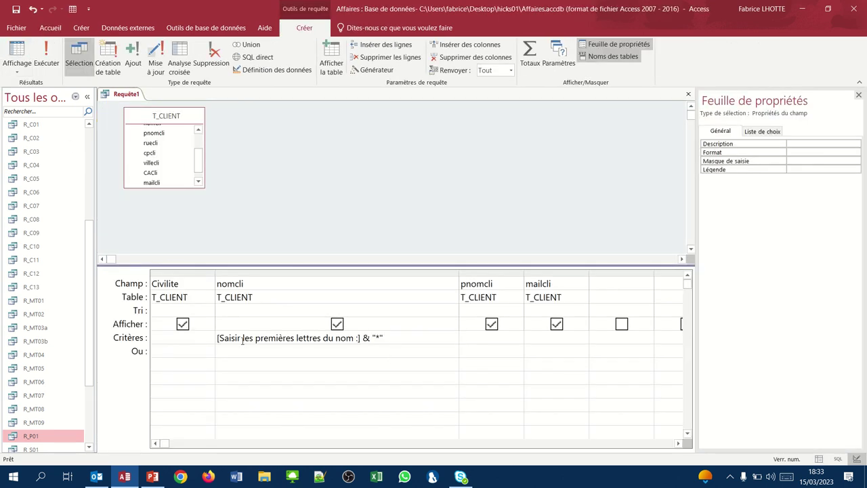
- Insert the Comme operator at the start of the nomcli criterion, before the parameter prompt
left_click(215, 337)
left_click(217, 337)
type("comme")
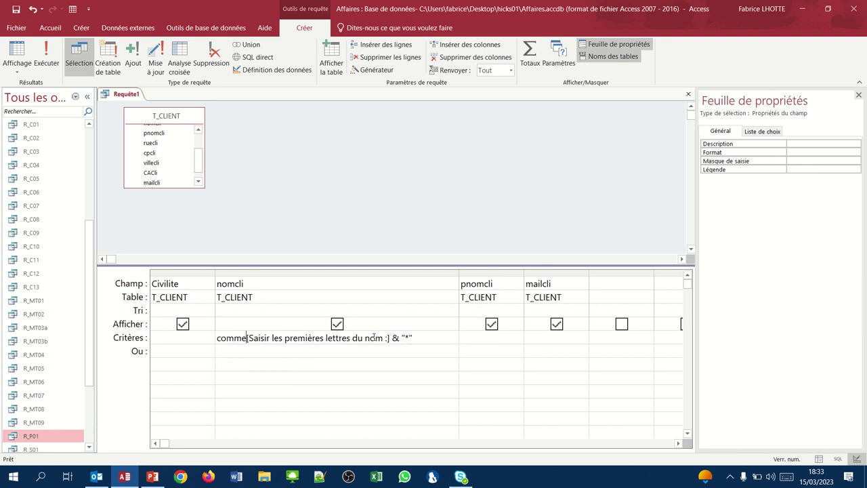
key("Tab")
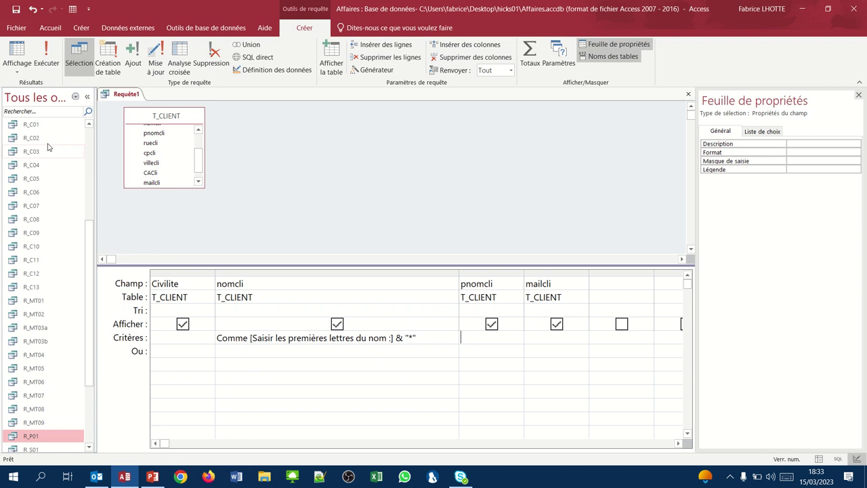
- Run the query with the completed Comme criterion using the value d, and return to the design
left_click(25, 55)
type("d")
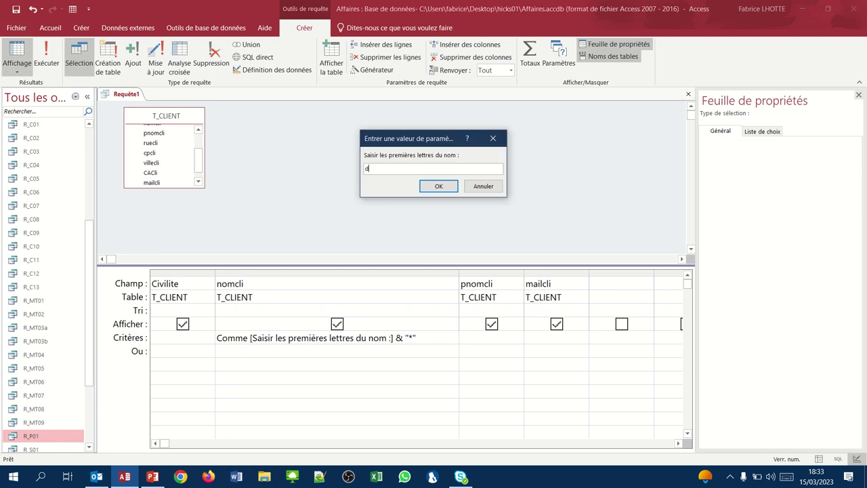
key("Return")
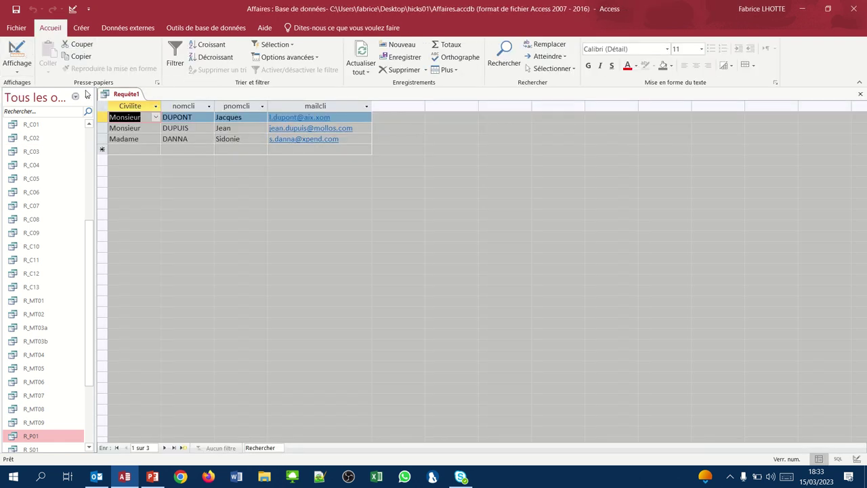
left_click(12, 51)
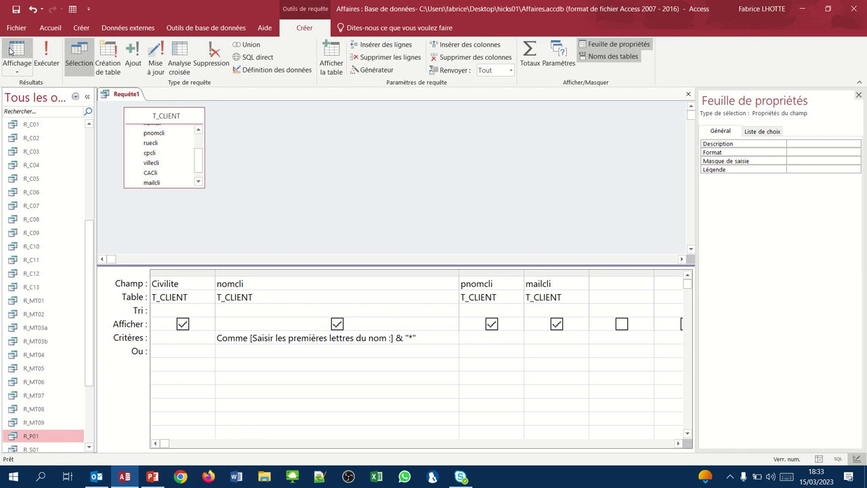
- Test the query with the first letters du as the name parameter, and return to the design
left_click(12, 51)
type("u")
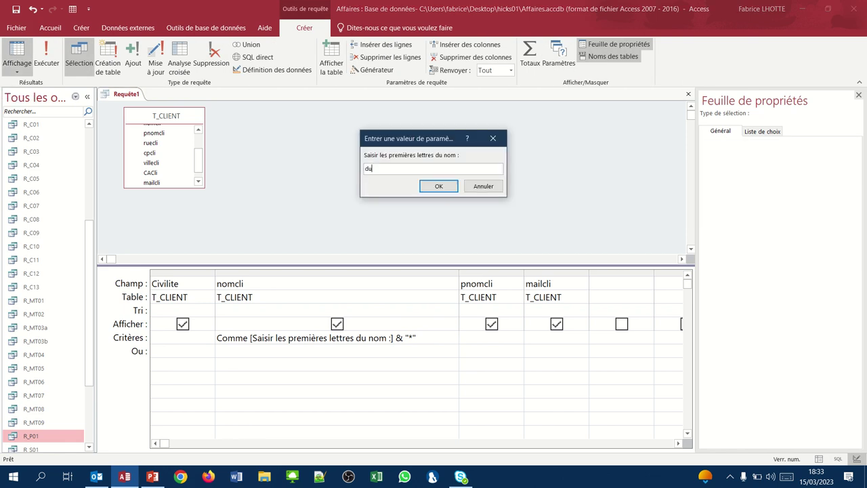
key("Return")
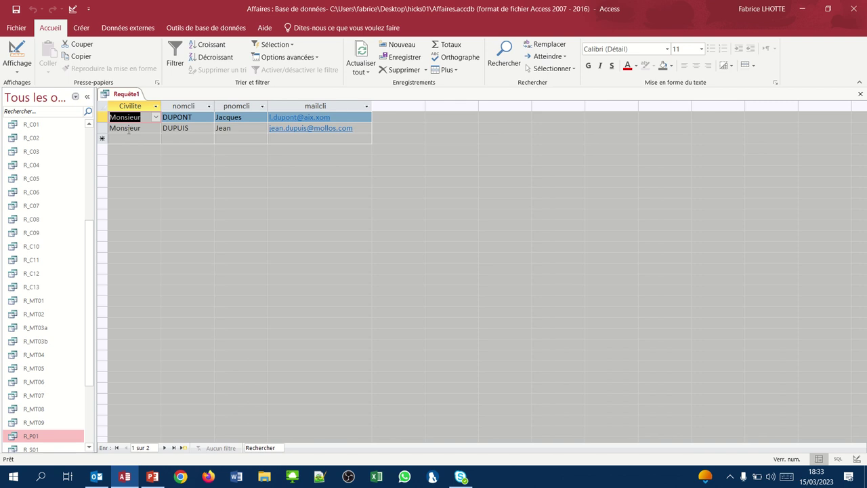
left_click(19, 53)
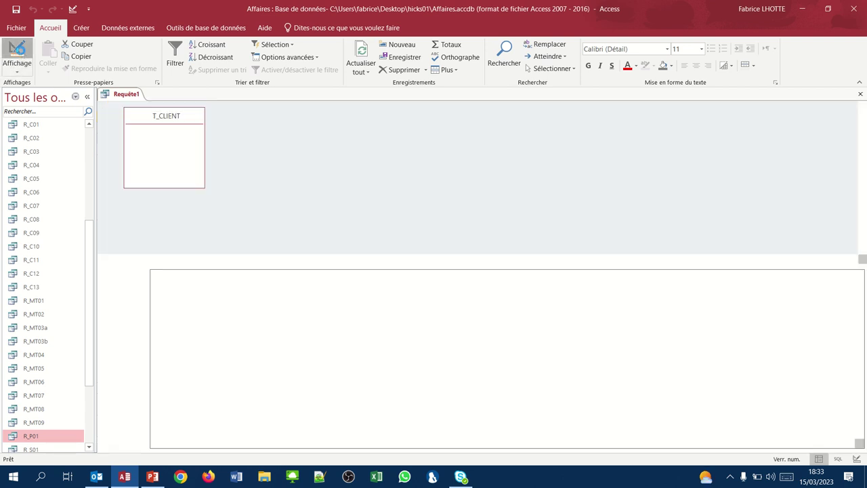
- Test the query with the first letters te as the name parameter, and return to the design
left_click(22, 54)
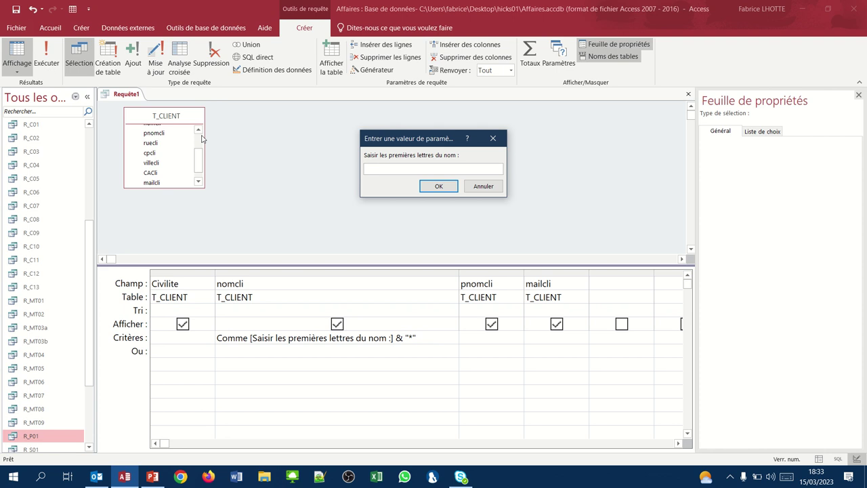
type("te")
key("Return")
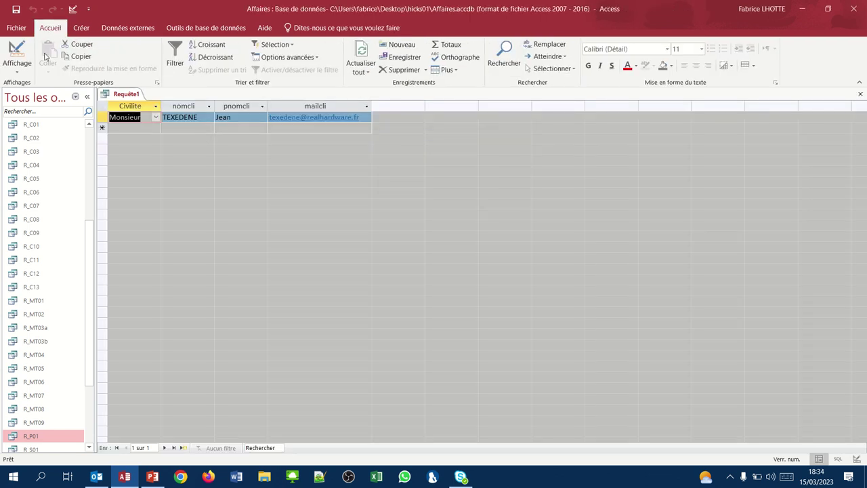
left_click(15, 49)
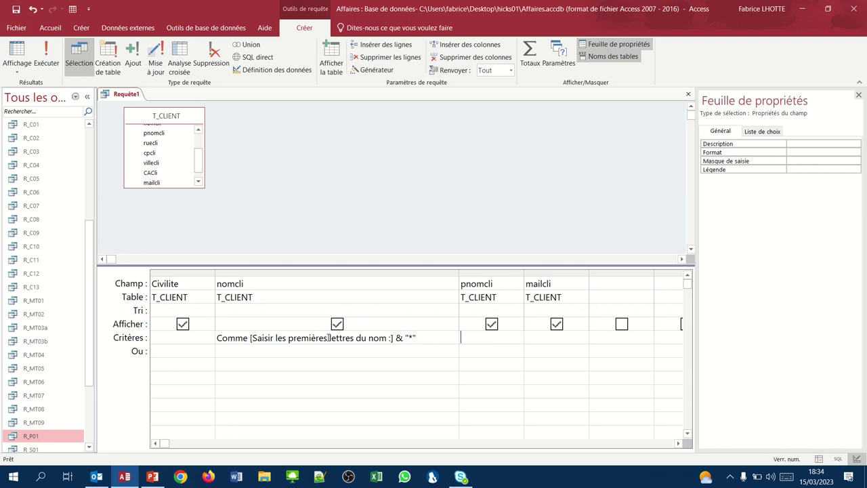
mouse_move(359, 4)
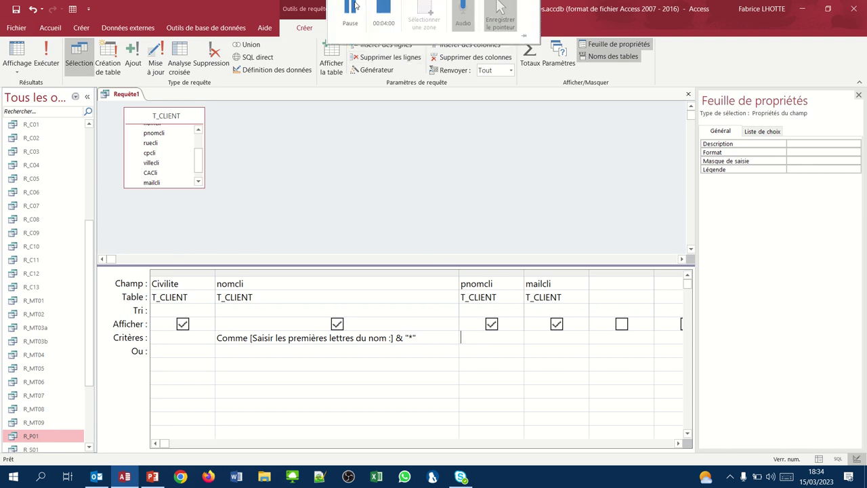